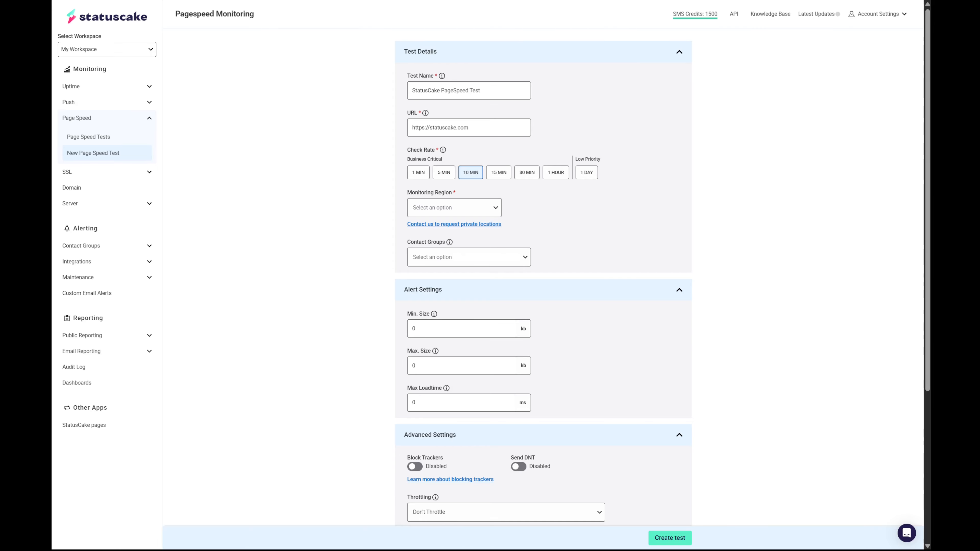
Step: Set the test's check rate to 1 DAY
left_click(587, 173)
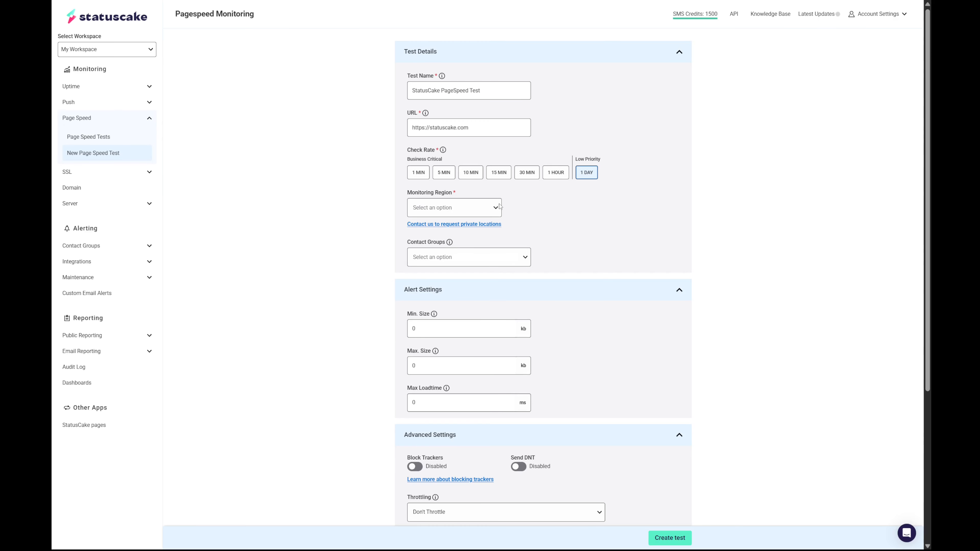
left_click(467, 175)
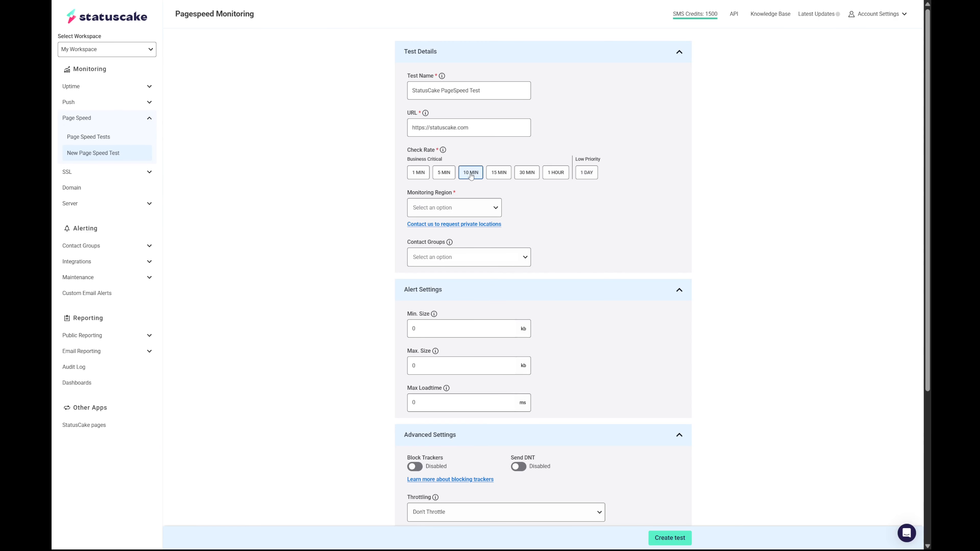
left_click(534, 174)
left_click(588, 178)
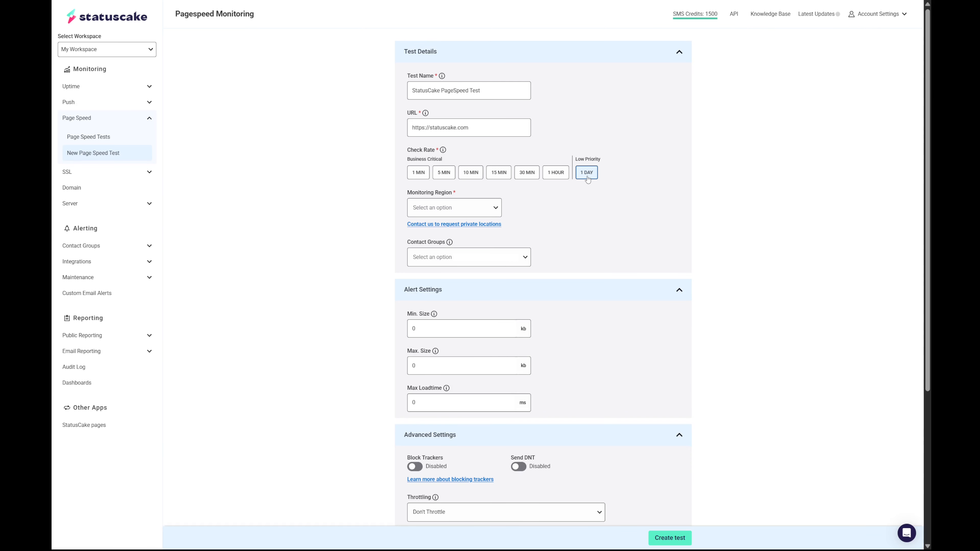
Step: Set the monitoring region to United States - West
left_click(496, 209)
left_click(421, 287)
left_click(495, 213)
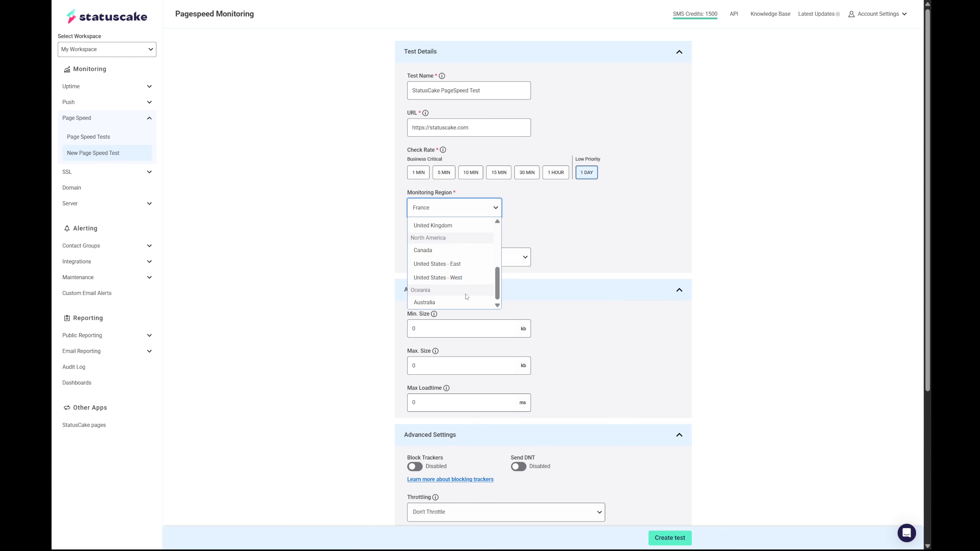
left_click(466, 278)
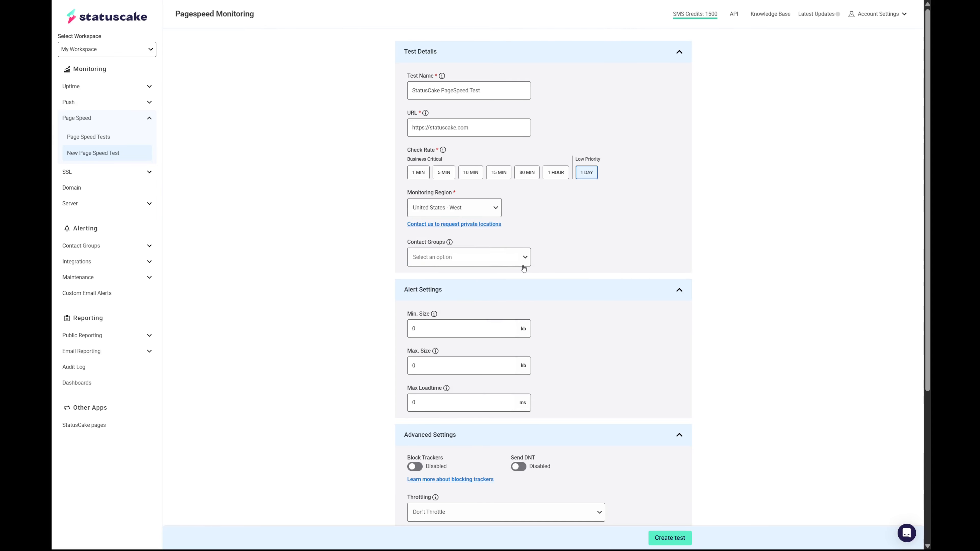
Step: Add the Statuscake Alert Team to the test's contact groups
left_click(508, 264)
left_click(496, 273)
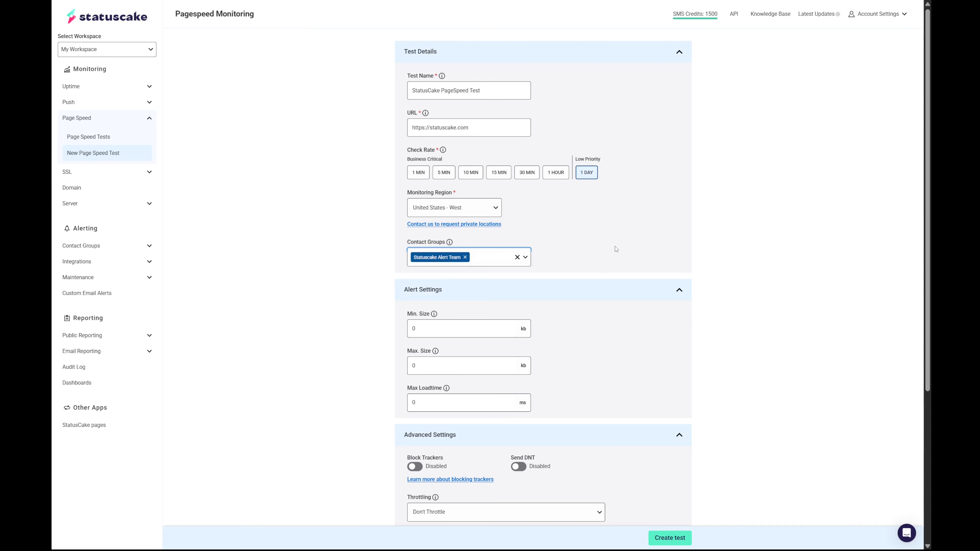
left_click(613, 267)
Step: Review the alert and advanced settings and create the page speed test
scroll(612, 267, "down", 3)
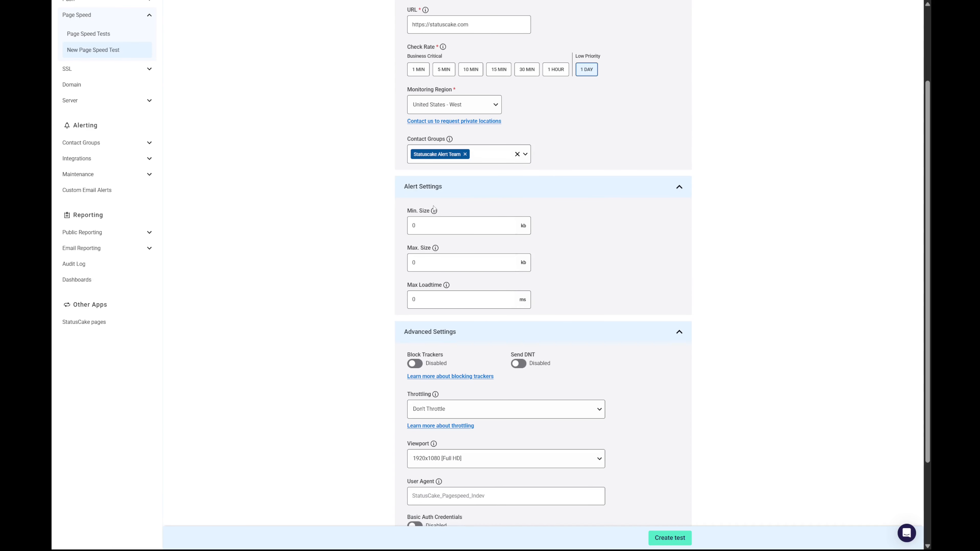
mouse_move(437, 217)
scroll(605, 246, "down", 3)
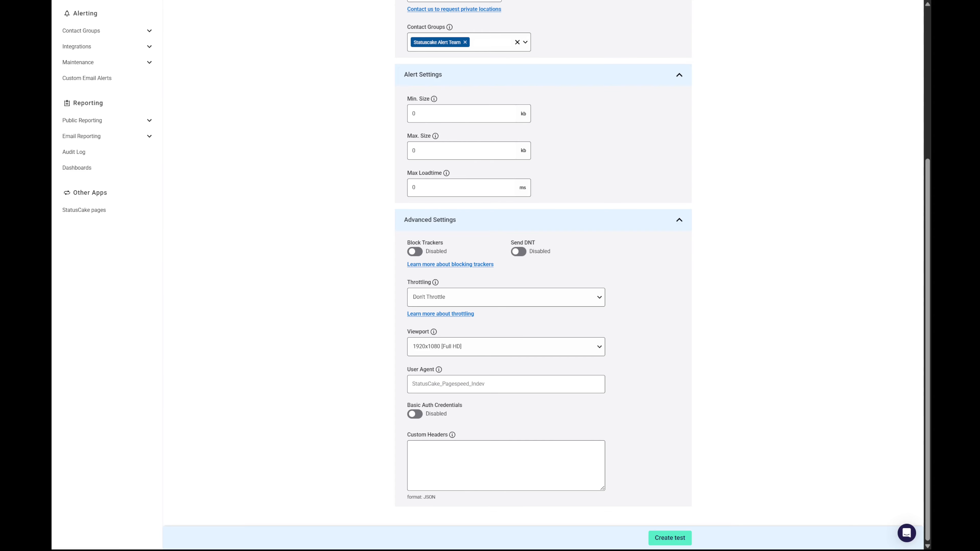
scroll(481, 312, "up", 5)
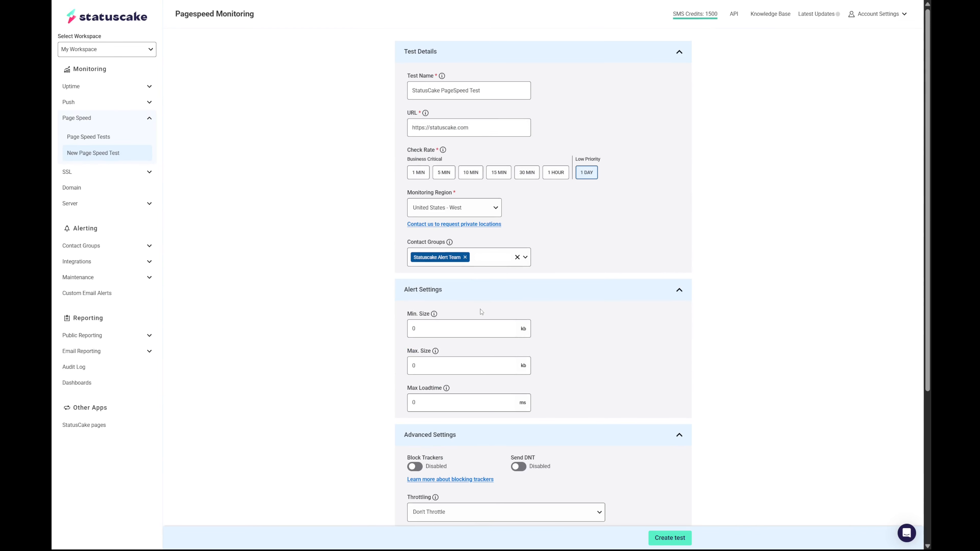
scroll(481, 312, "down", 5)
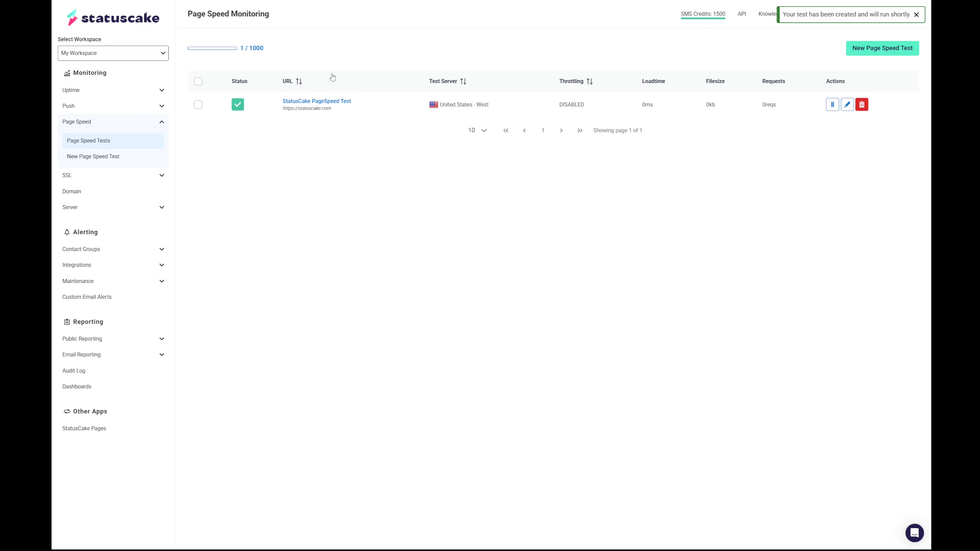
Step: Open the StatusCake PageSpeed Test results and examine the load times, server data and content types chart
left_click(340, 102)
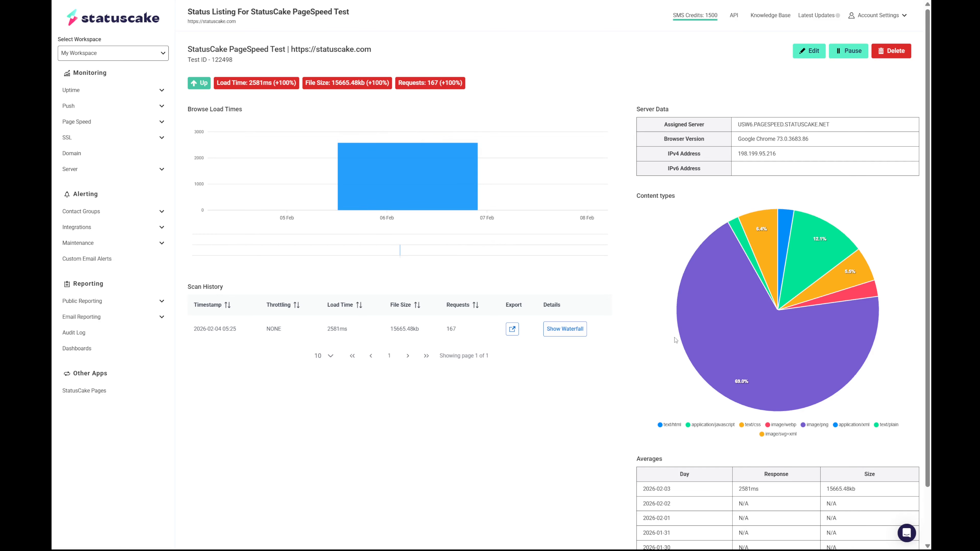
mouse_move(712, 295)
scroll(713, 294, "down", 2)
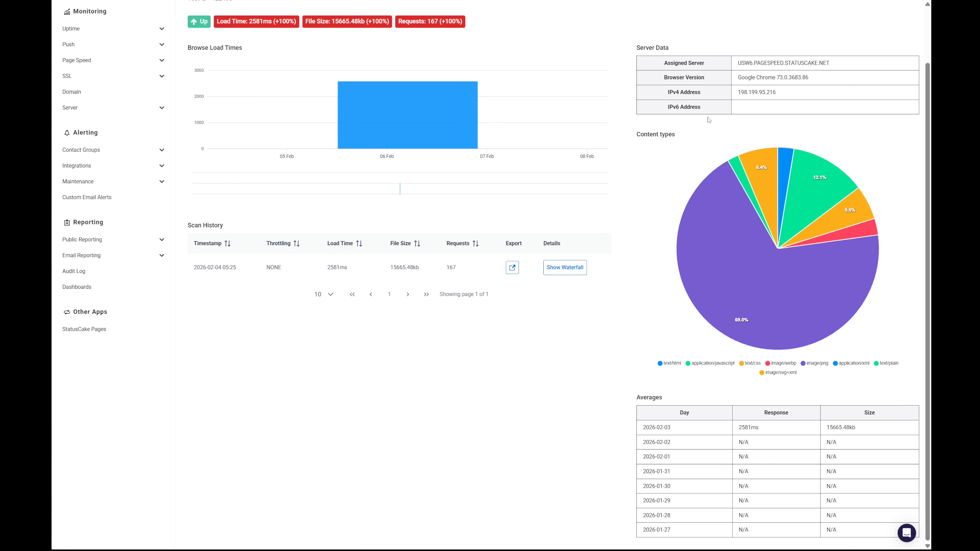
mouse_move(755, 183)
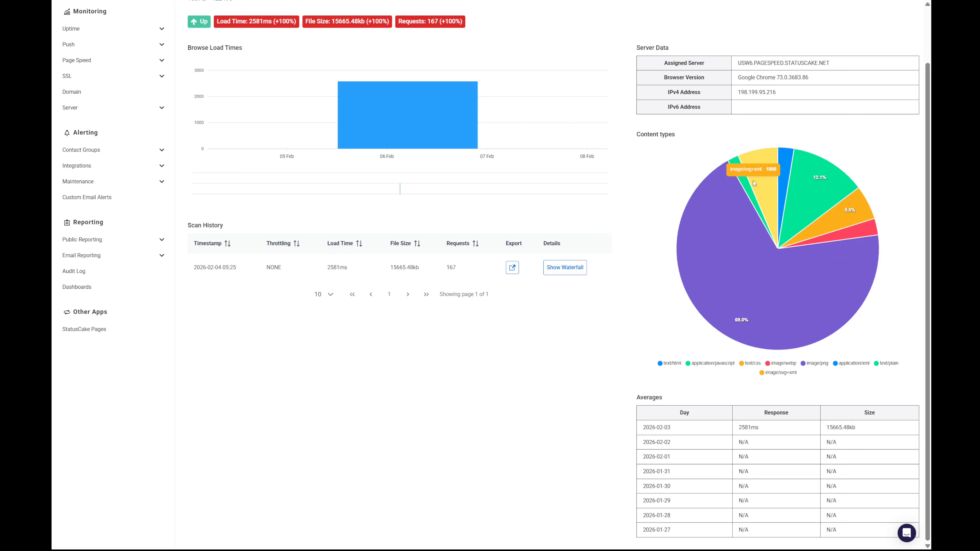
mouse_move(733, 308)
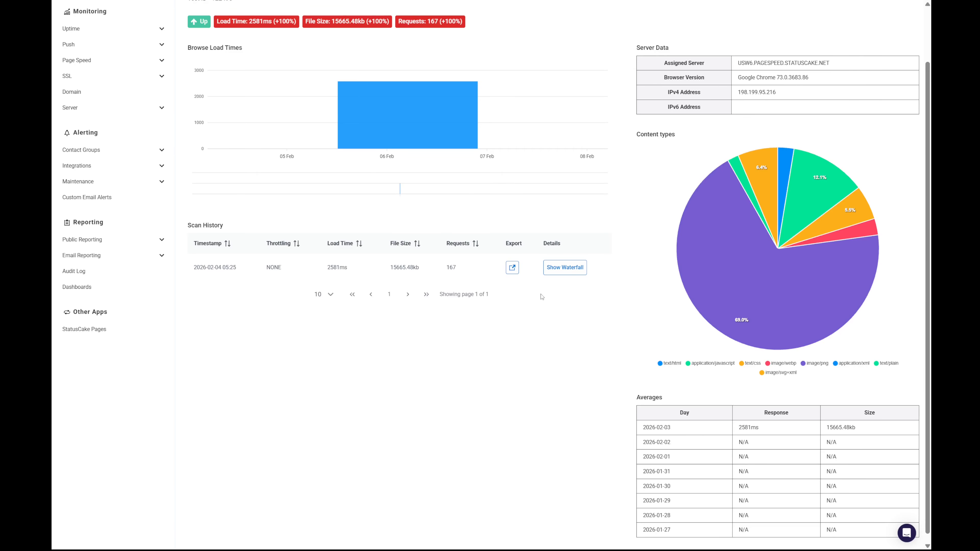
Step: Show the waterfall for the scan and scroll through the list of requests
left_click(560, 270)
scroll(554, 280, "down", 8)
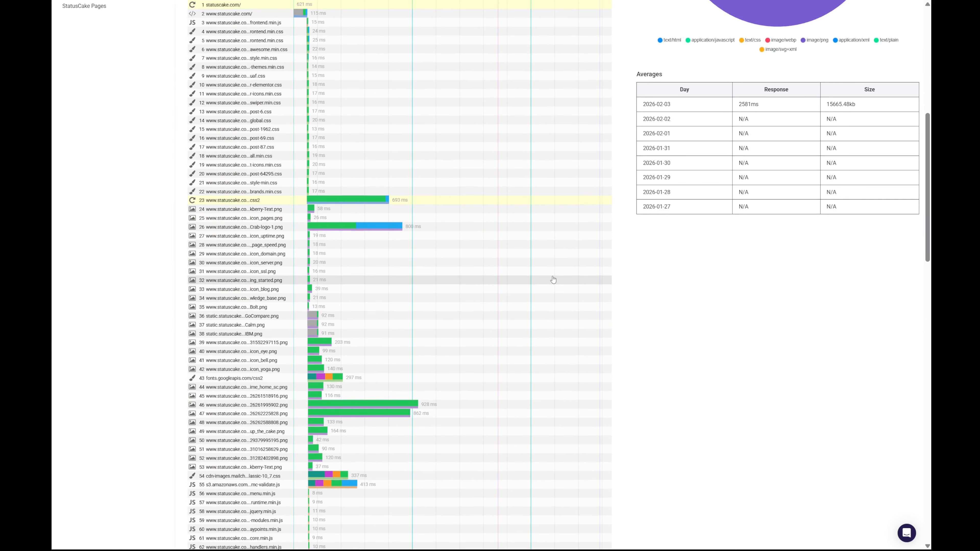
scroll(531, 275, "down", 3)
scroll(531, 275, "down", 1)
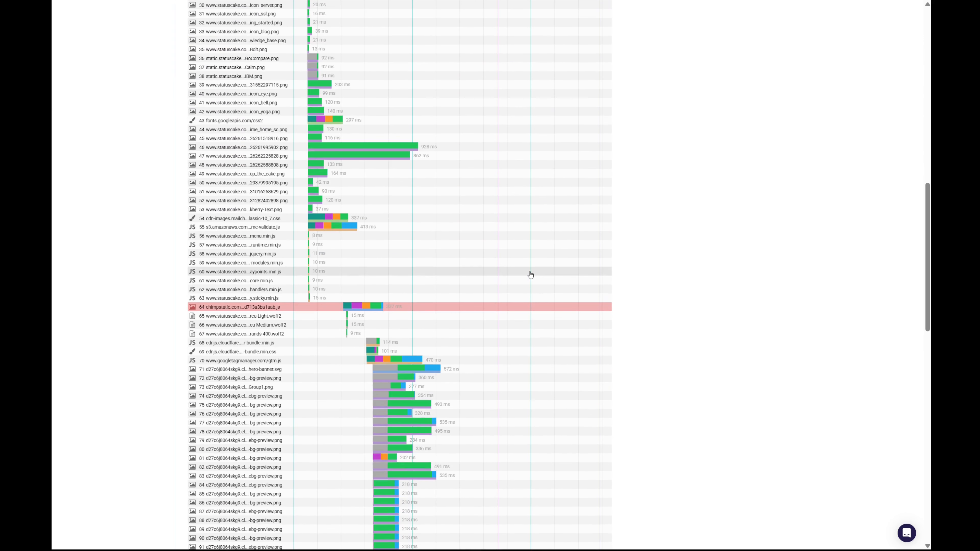
scroll(531, 275, "down", 15)
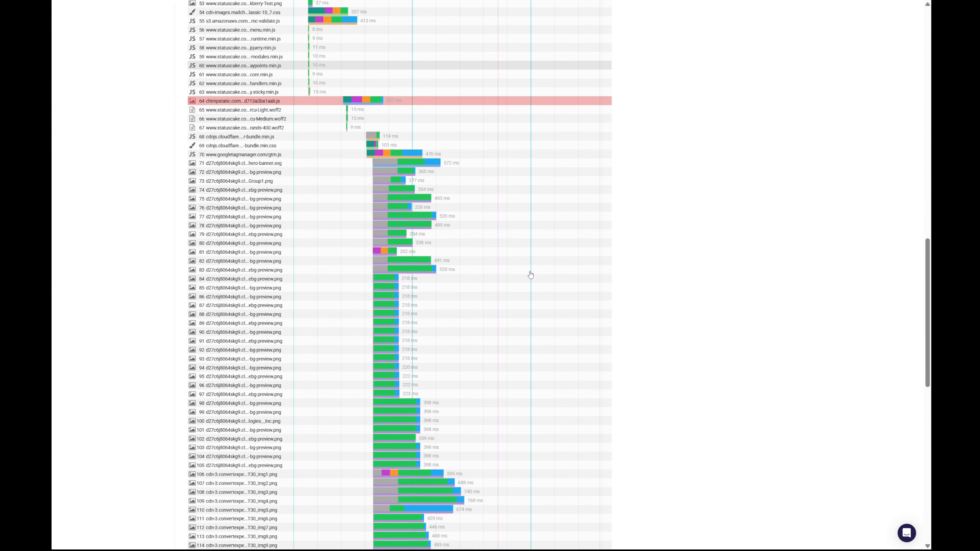
scroll(530, 275, "down", 8)
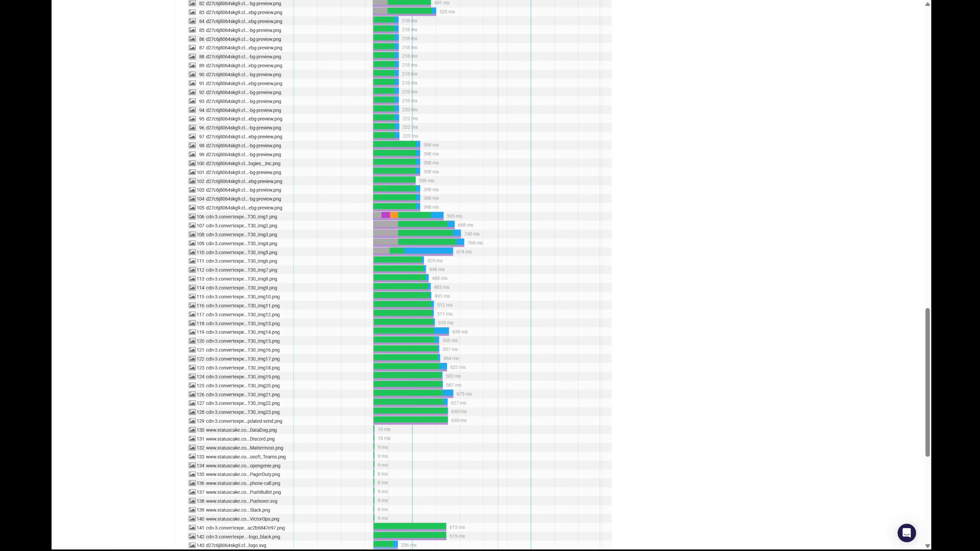
scroll(423, 305, "down", 3)
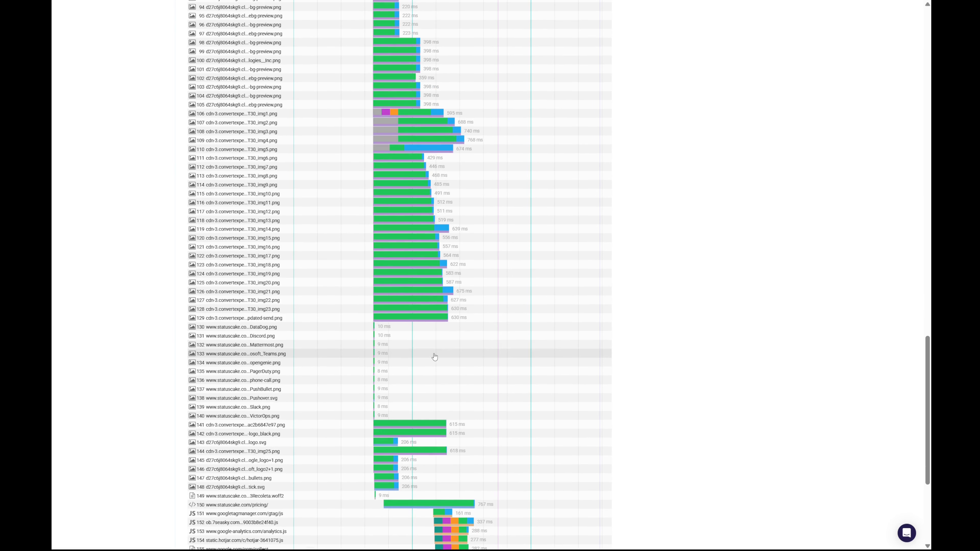
scroll(435, 367, "down", 2)
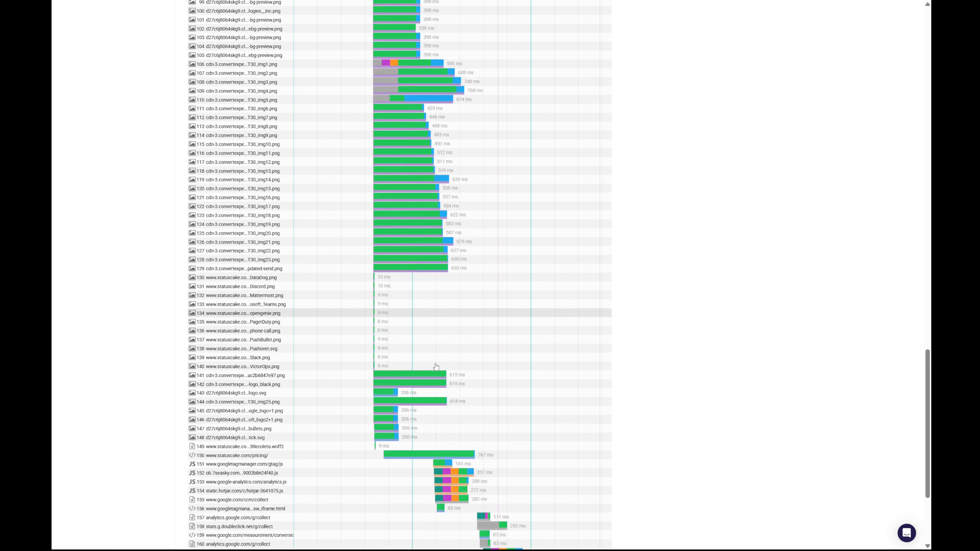
scroll(436, 366, "up", 15)
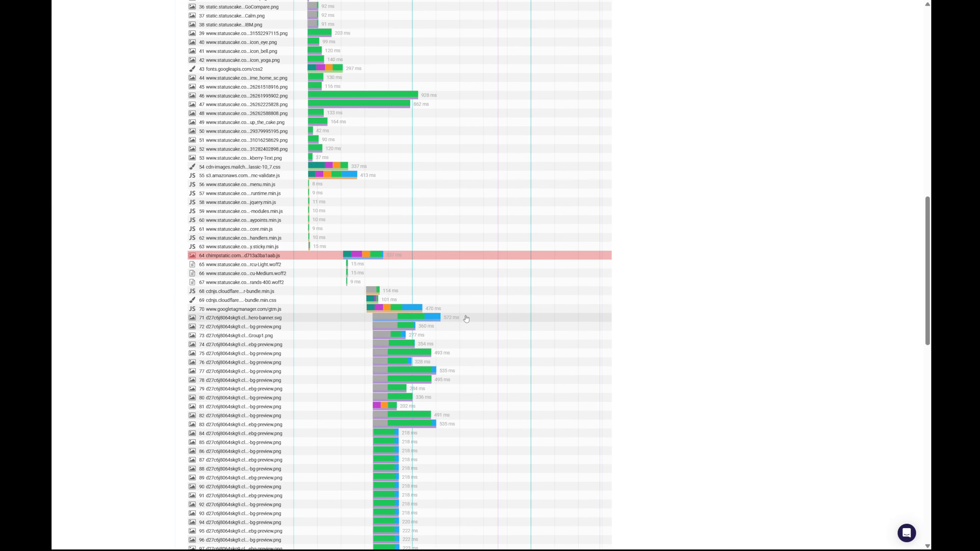
Step: Open the details of request 71, hero-banner.svg, and review its general information
left_click(465, 318)
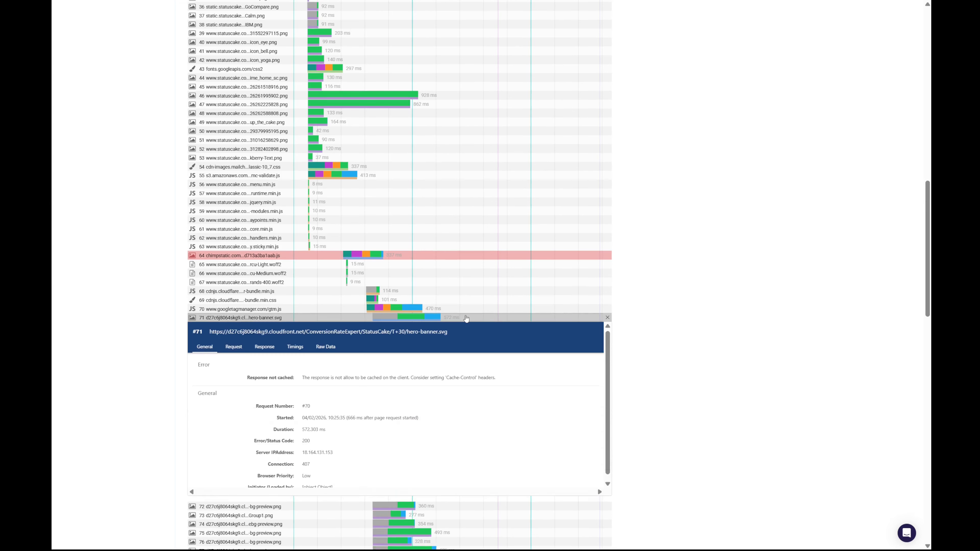
scroll(466, 318, "down", 1)
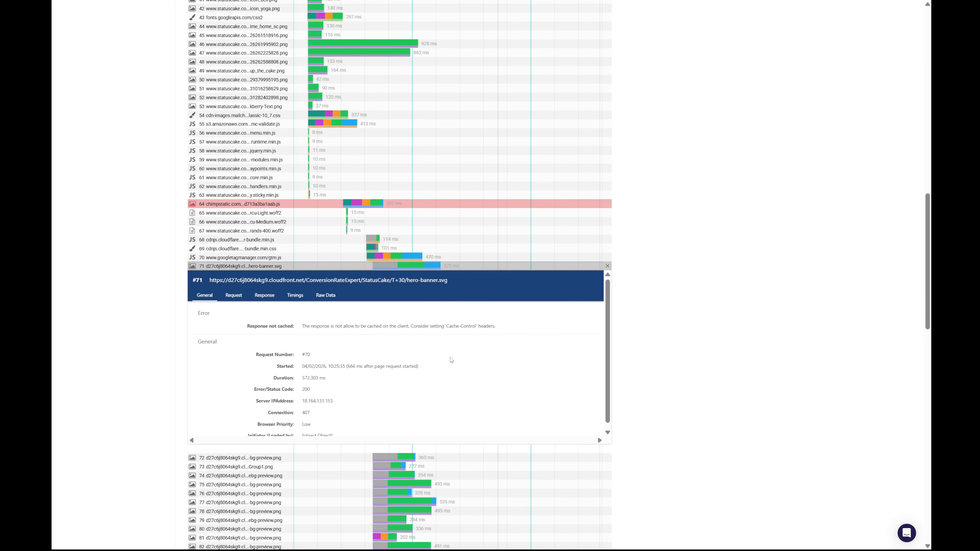
scroll(452, 361, "down", 1)
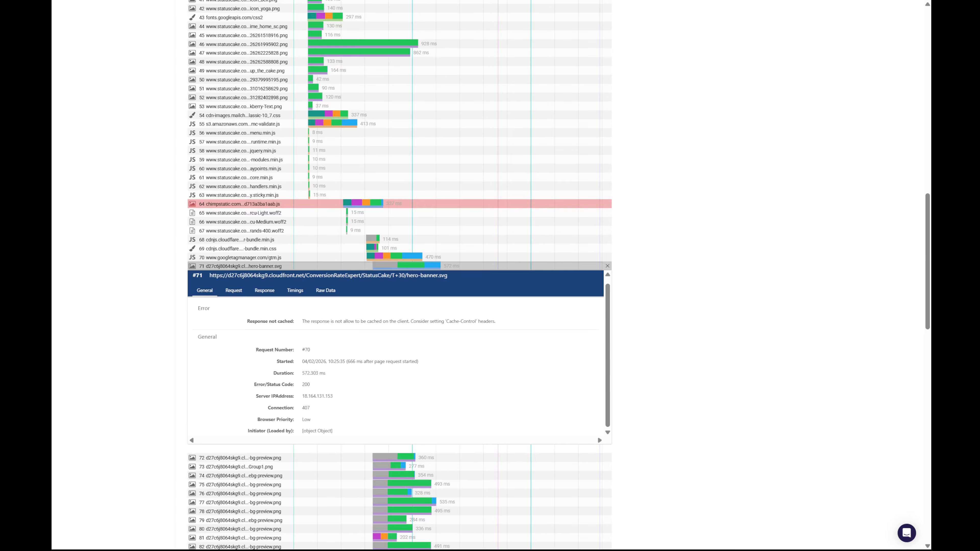
scroll(609, 265, "down", 3)
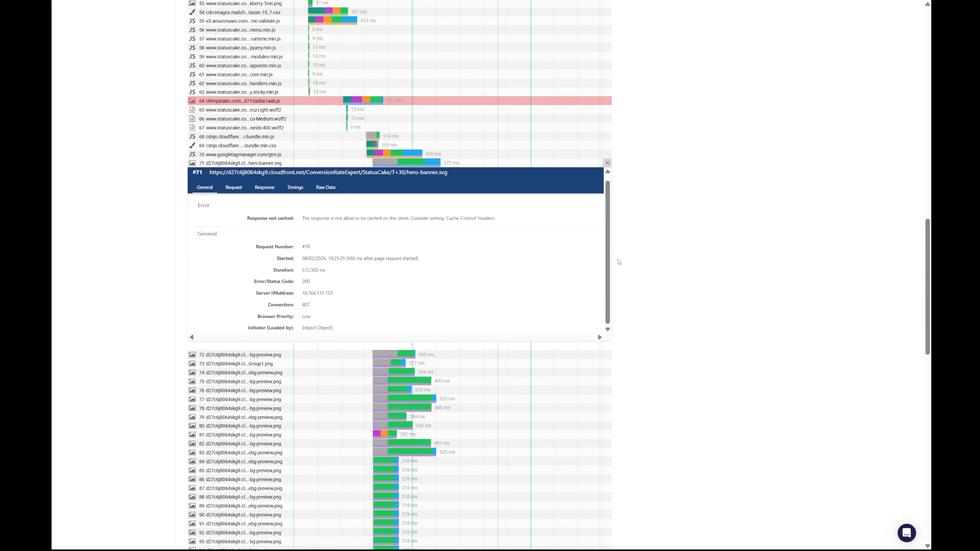